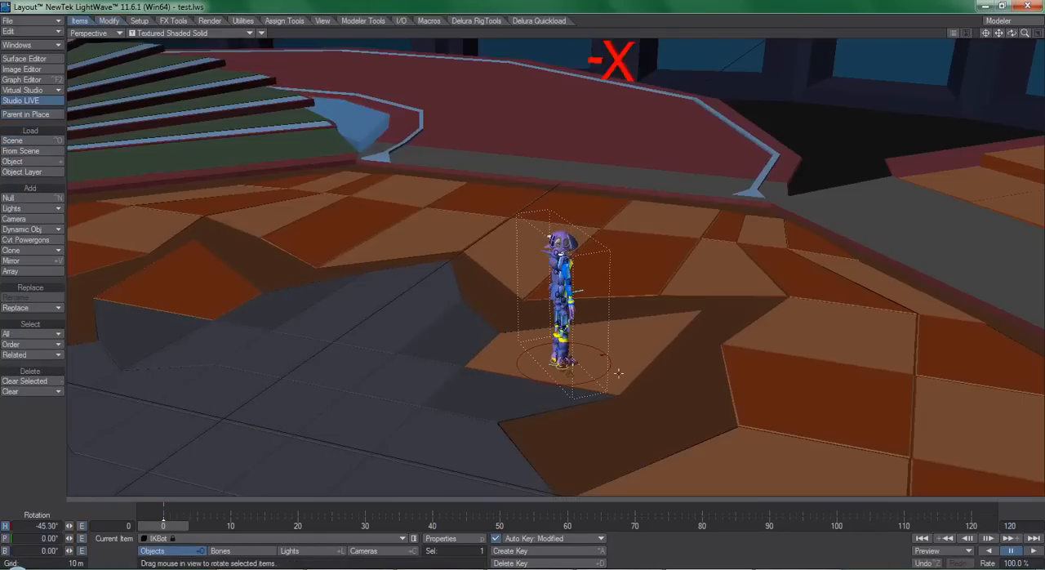
# Step: Load the IKBot_IKBMotion_Run.txt motion onto IKBot from frame 0 with 6 pre-mix frames, 0 post-mix frames and all items
pyautogui.keyDown('alt'); pyautogui.moveTo(575, 325); pyautogui.dragTo(503, 329); pyautogui.keyUp('alt')
pyautogui.keyDown('alt'); pyautogui.keyDown('shift'); pyautogui.moveTo(610, 318); pyautogui.dragTo(623, 276); pyautogui.keyUp('shift'); pyautogui.keyUp('alt')
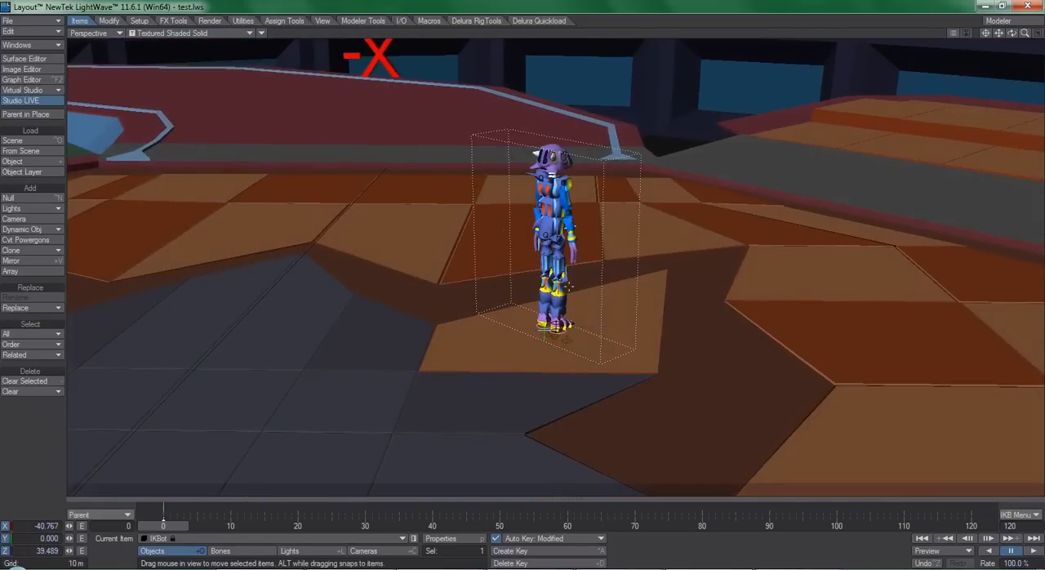
pyautogui.rightClick(162, 518)
pyautogui.click(196, 553)
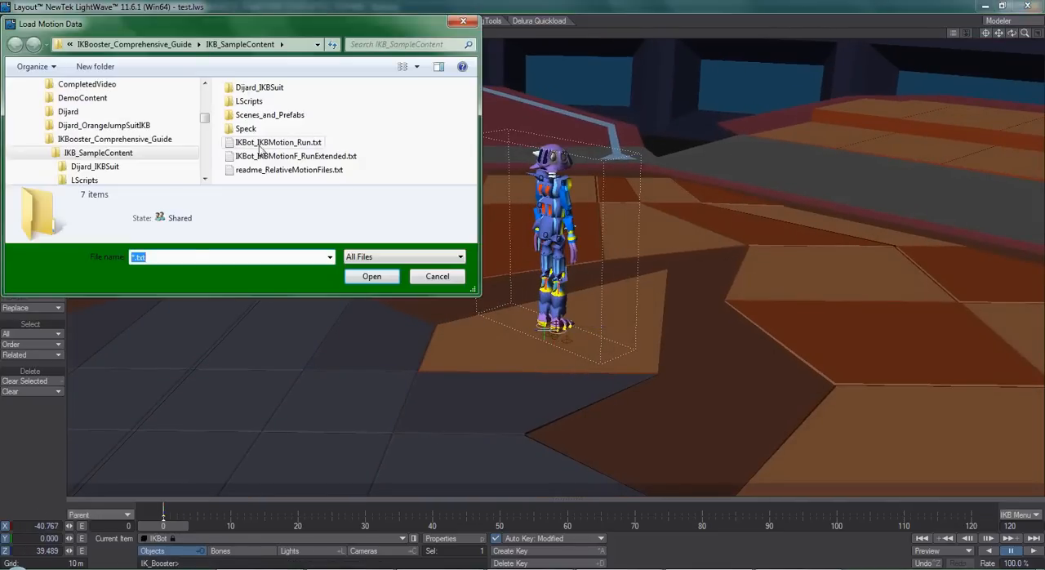
pyautogui.doubleClick(281, 145)
pyautogui.click(197, 278)
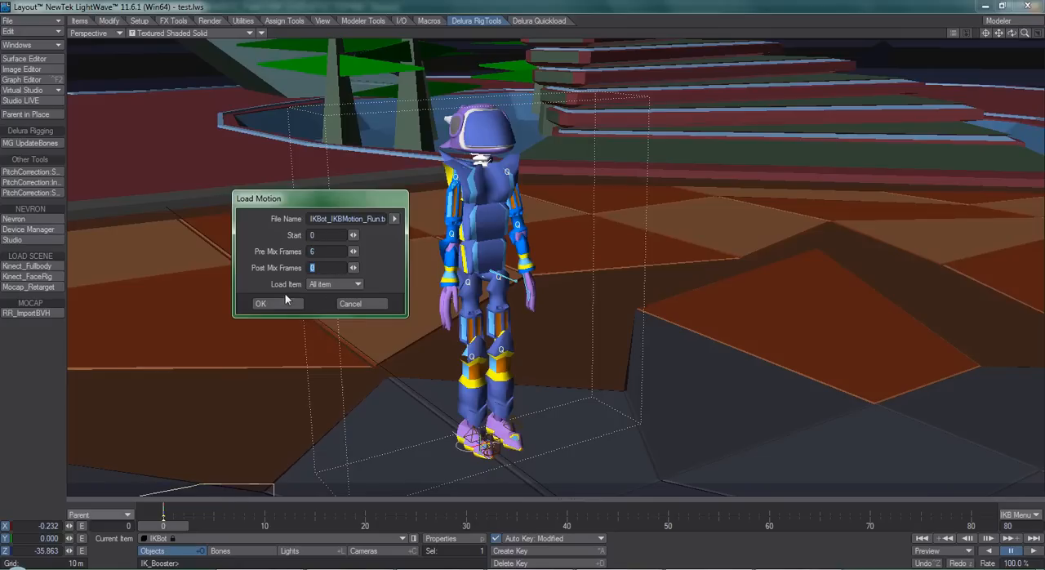
pyautogui.click(266, 303)
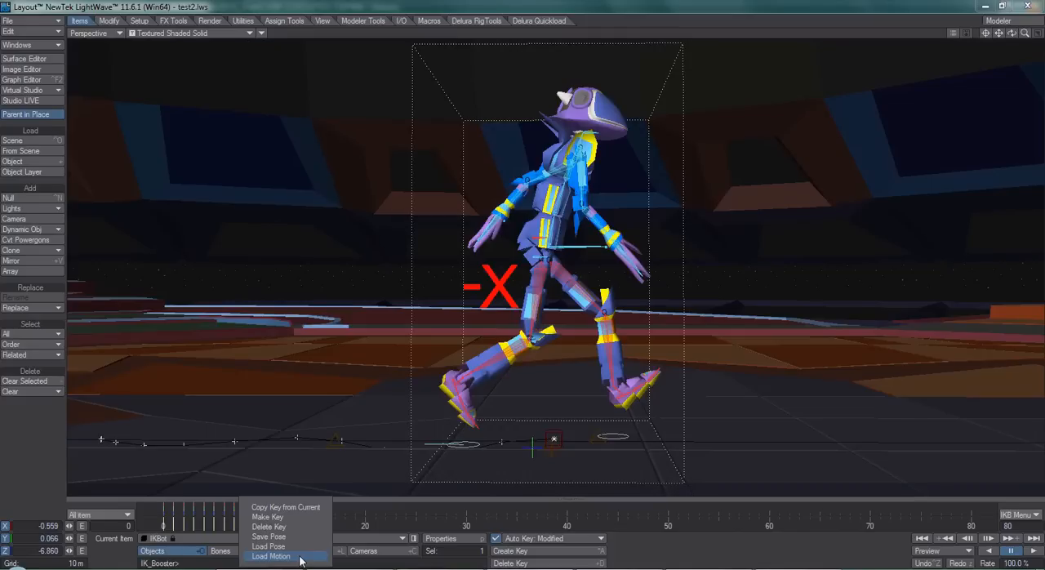
# Step: Load Pose_KneesBent.txt at frame 12, and load the IKBot_IKBMotionF_RunExtended.txt motion from frame 12 with 36 post-mix frames
pyautogui.click(300, 560)
pyautogui.click(253, 92)
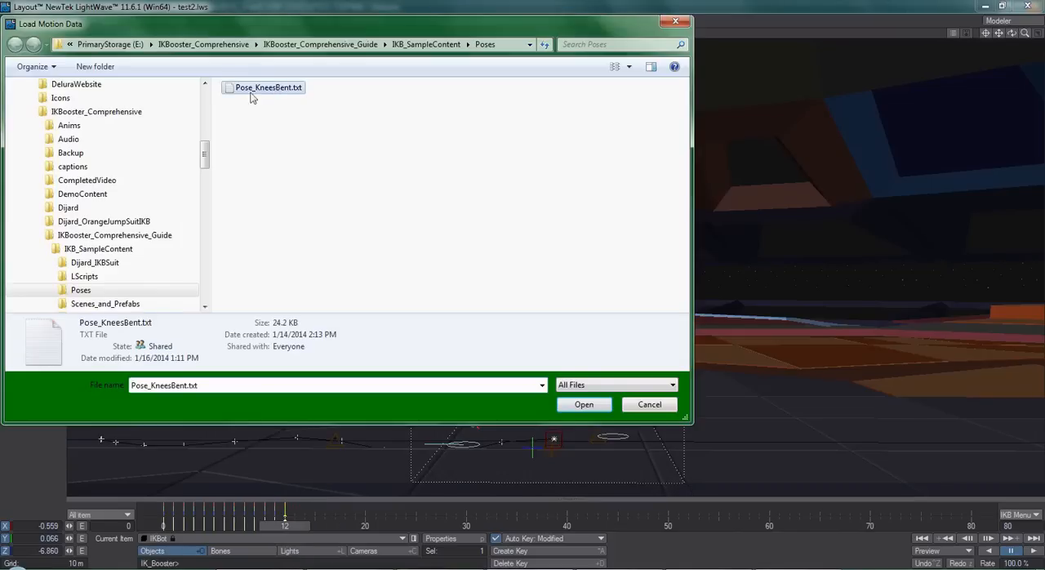
pyautogui.doubleClick(270, 88)
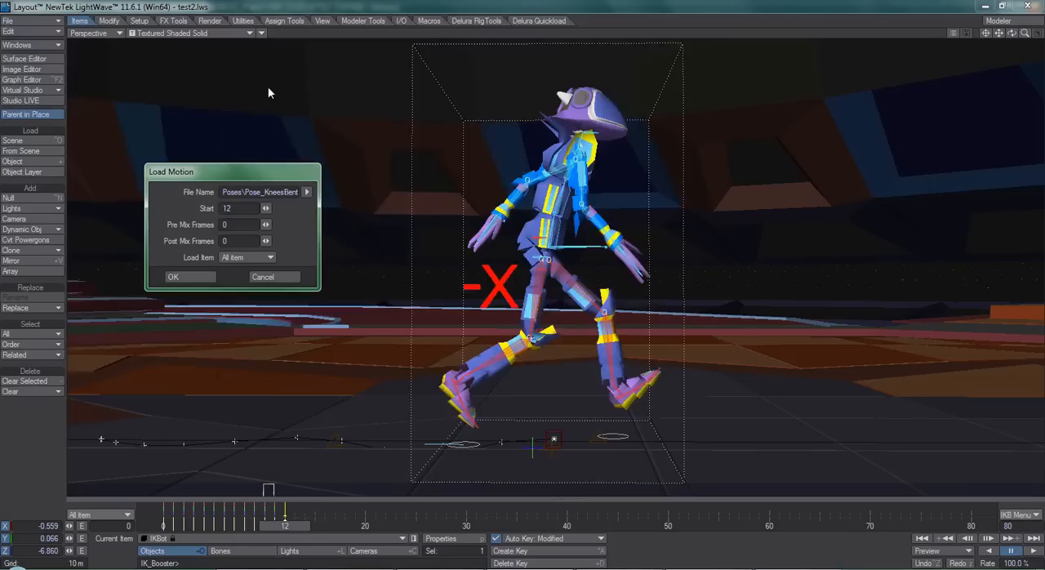
pyautogui.click(594, 251)
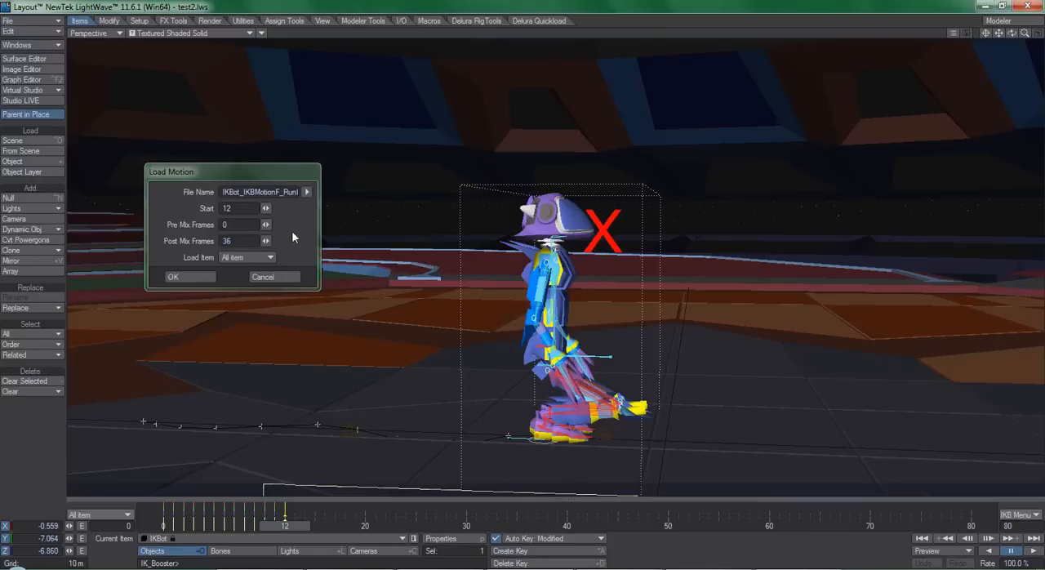
pyautogui.press('Return')
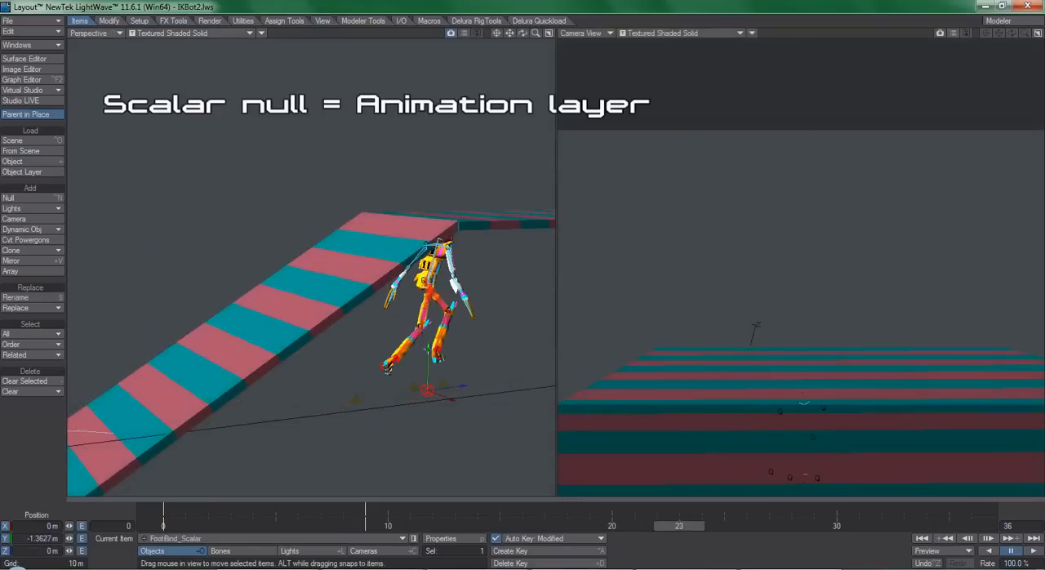
# Step: Lower the FootBind_Scalar null along its Y axis and check the pose on the preceding frames
pyautogui.moveTo(681, 343); pyautogui.dragTo(681, 381, button='right')
pyautogui.press('Left')
pyautogui.press('Left')
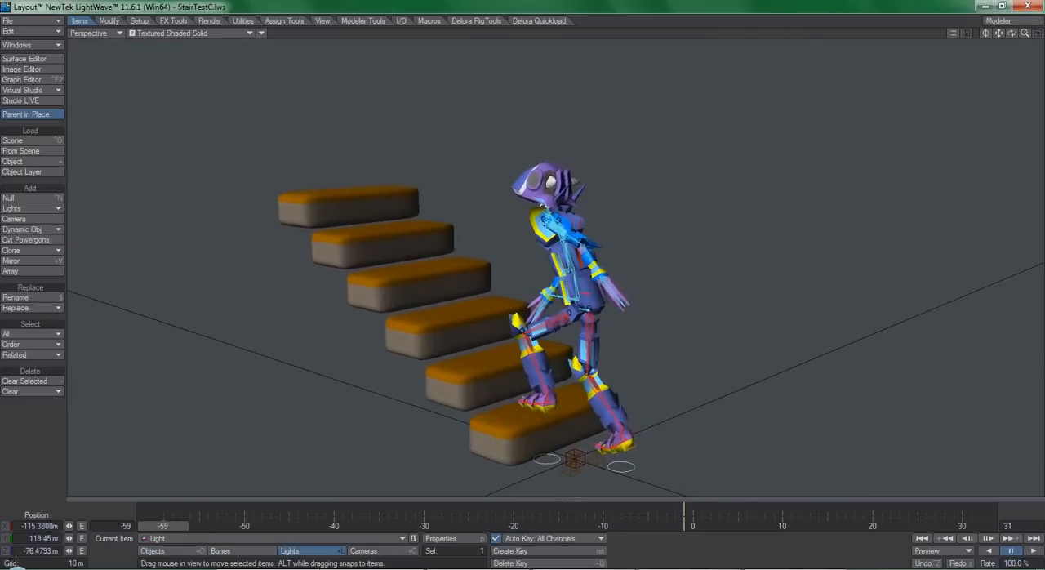
# Step: Scrub the staircase scene forward from frame -59 to examine how the steps change beneath the character
pyautogui.keyDown('alt'); pyautogui.keyDown('shift'); pyautogui.moveTo(647, 279); pyautogui.dragTo(623, 340); pyautogui.keyUp('shift'); pyautogui.keyUp('alt')
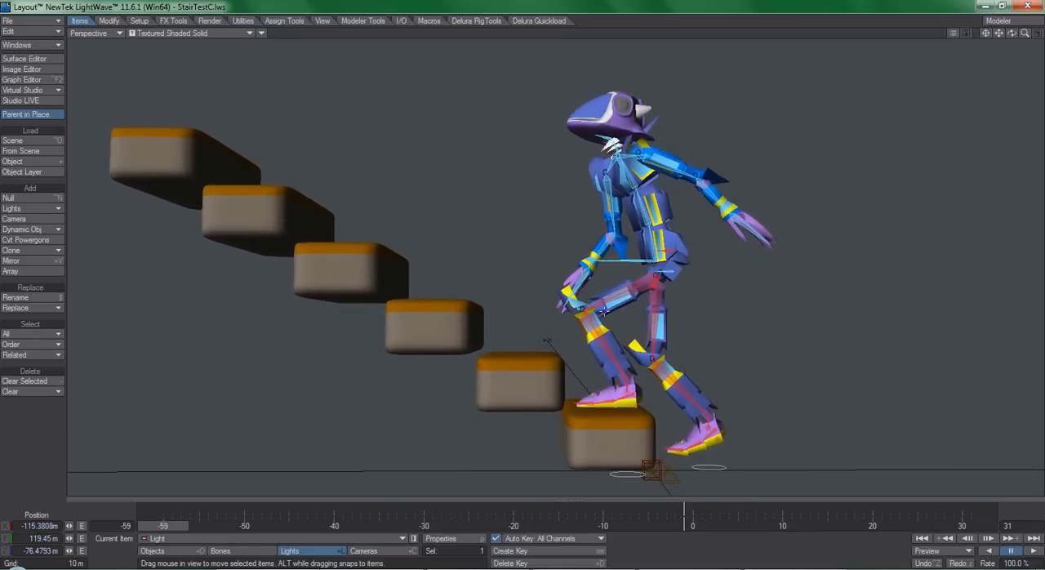
pyautogui.keyDown('alt'); pyautogui.keyDown('shift'); pyautogui.moveTo(580, 329); pyautogui.dragTo(580, 329, button='right'); pyautogui.keyUp('shift'); pyautogui.keyUp('alt')
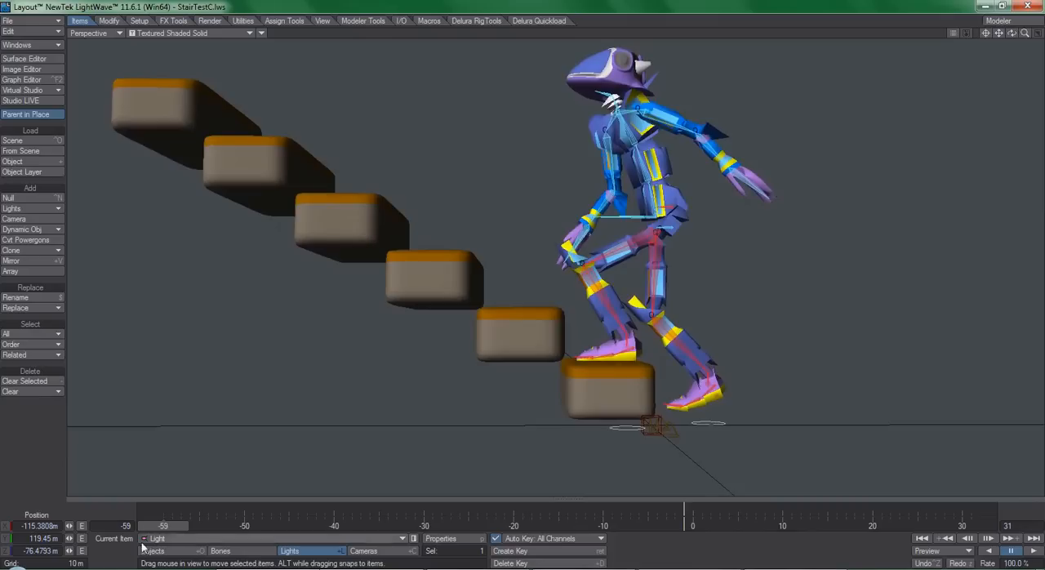
pyautogui.moveTo(160, 522); pyautogui.dragTo(170, 522)
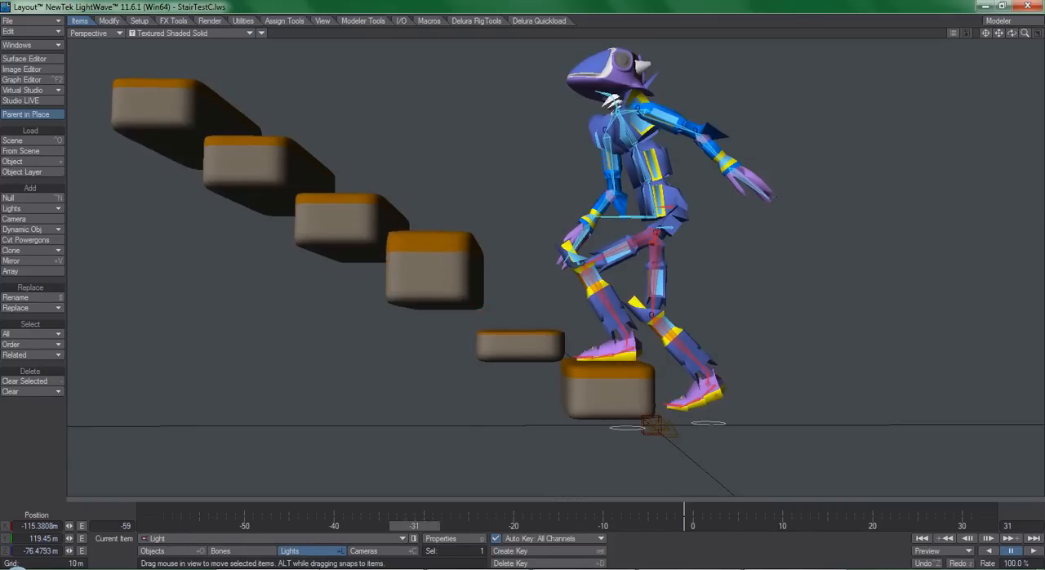
pyautogui.moveTo(414, 525); pyautogui.dragTo(449, 525)
pyautogui.keyDown('alt'); pyautogui.moveTo(621, 310); pyautogui.dragTo(563, 424); pyautogui.keyUp('alt')
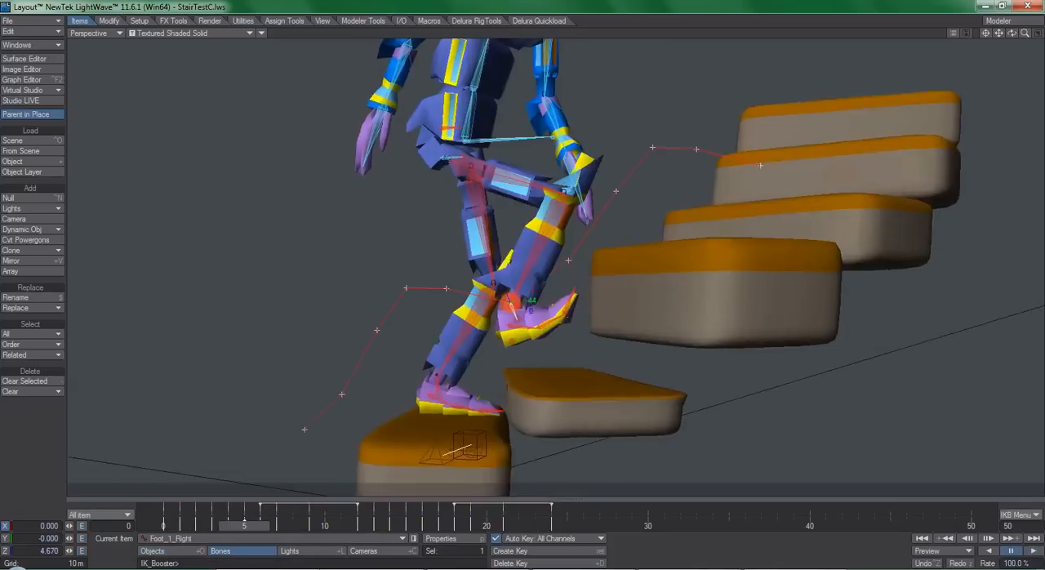
# Step: Rotate IKBot's heading at frame 13 to suit the curved staircase and check the neighbouring frames
pyautogui.keyDown('alt'); pyautogui.moveTo(588, 286); pyautogui.dragTo(558, 285); pyautogui.keyUp('alt')
pyautogui.press('Right')
pyautogui.press('Right')
pyautogui.press('Left')
pyautogui.press('Left')
pyautogui.press('Left')
pyautogui.press('Left')
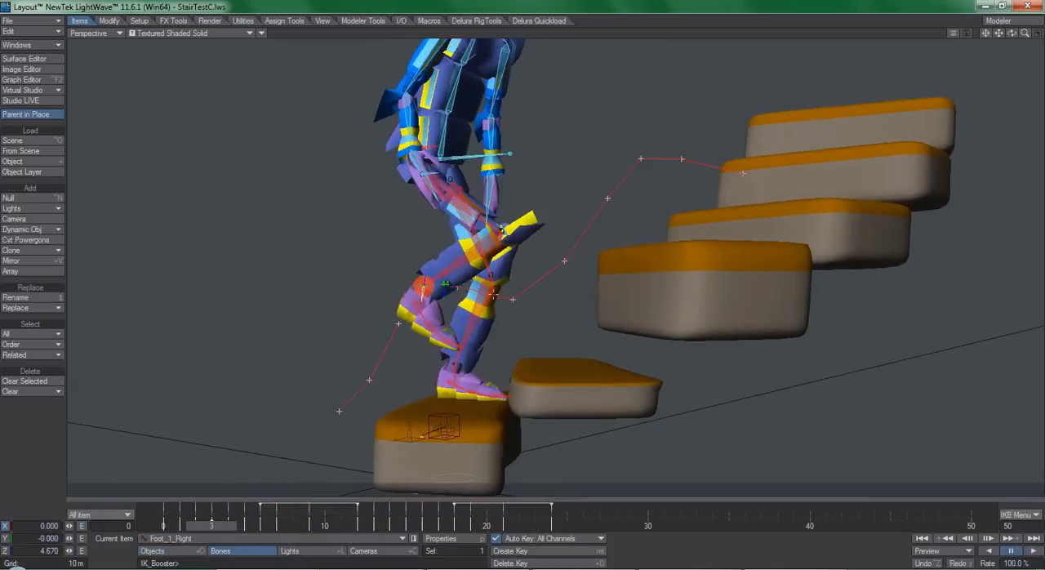
# Step: Step through frames 3 to 6 to examine the right foot's motion path over the second stair
pyautogui.press('Right')
pyautogui.press('Right')
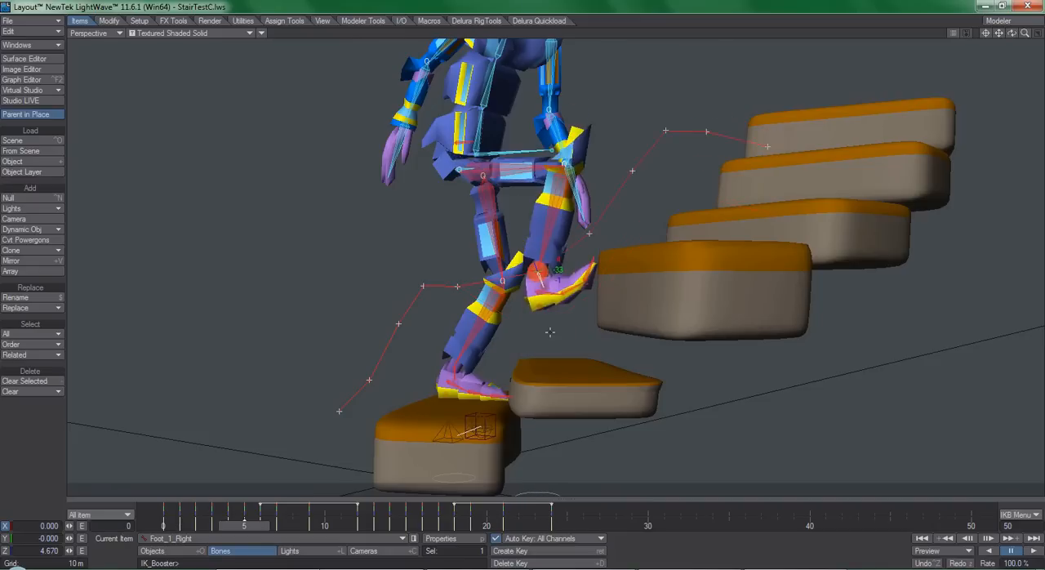
pyautogui.press('Right')
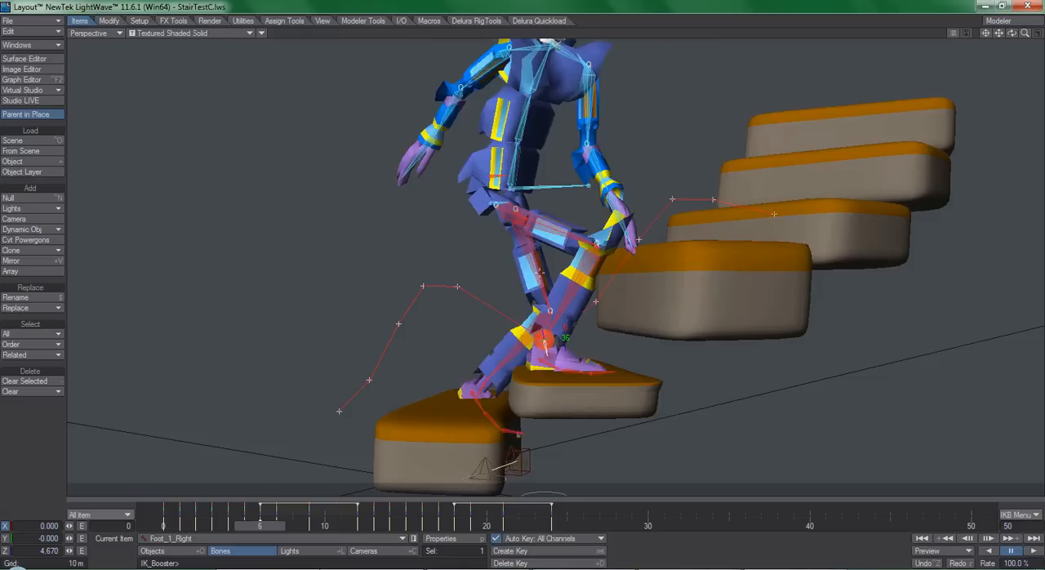
pyautogui.press('Left')
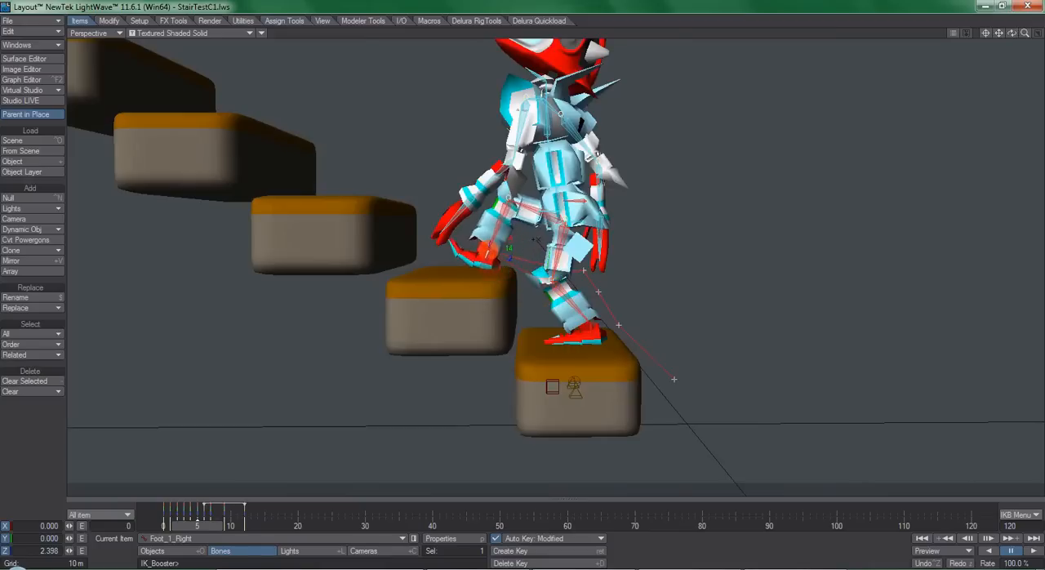
# Step: Copy IKBot3's stair-climbing keys for all items from the IK Booster timeline
pyautogui.click(585, 201)
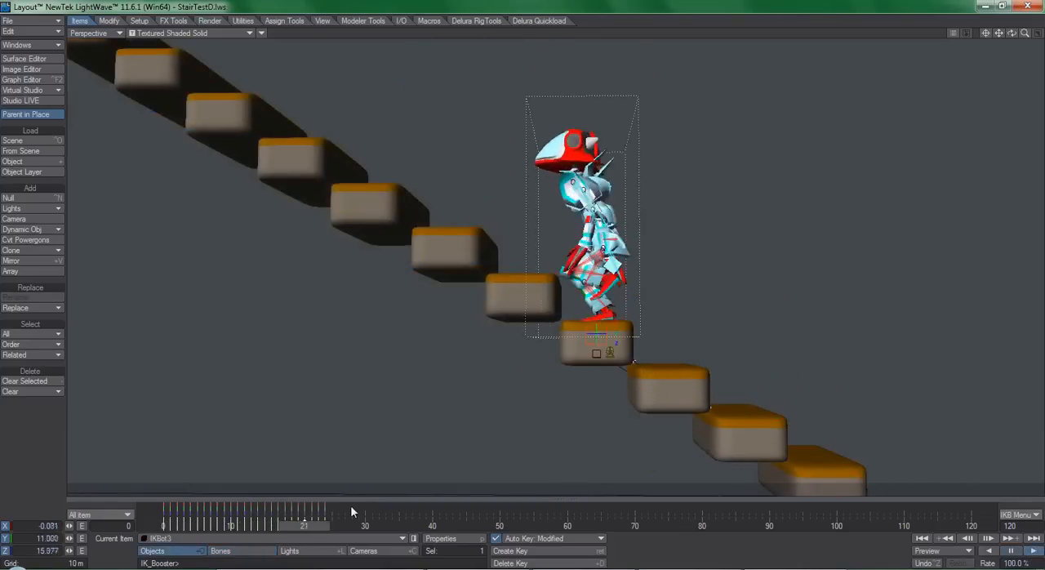
pyautogui.rightClick(318, 521)
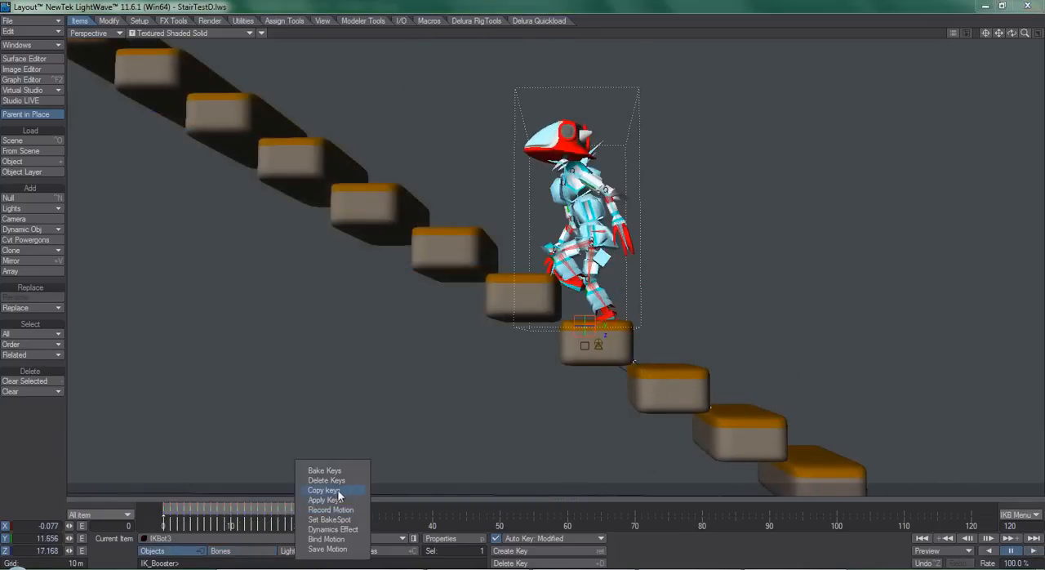
pyautogui.click(341, 485)
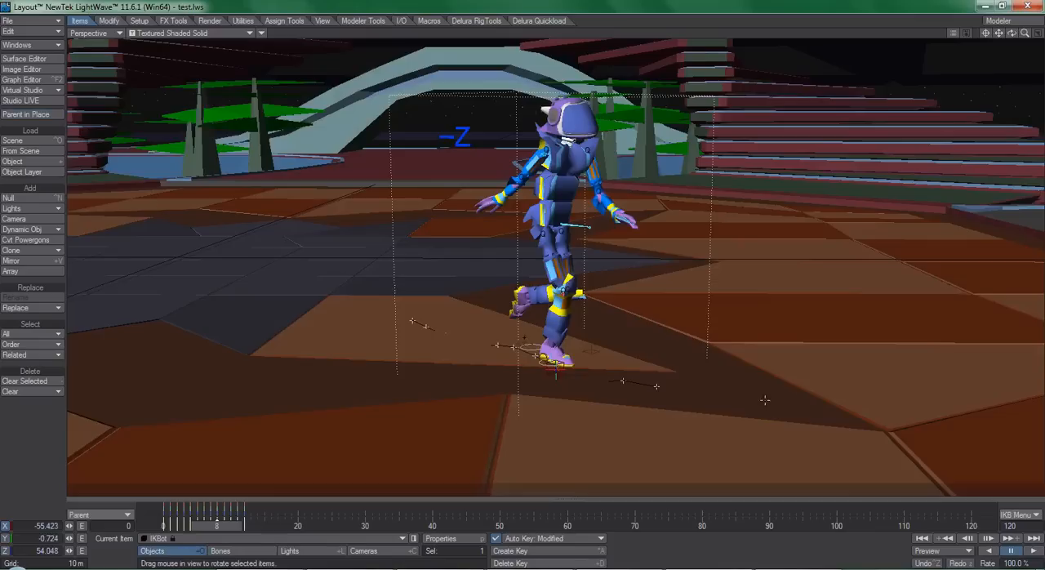
# Step: Rotate IKBot's heading at frame 8 of the run animation
pyautogui.press('y')
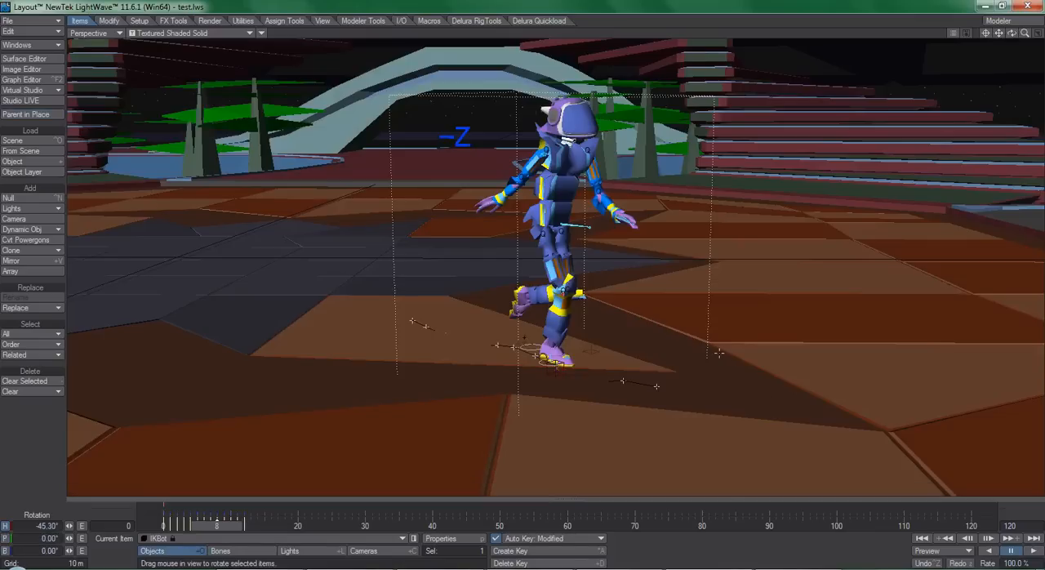
pyautogui.moveTo(678, 358); pyautogui.dragTo(693, 348)
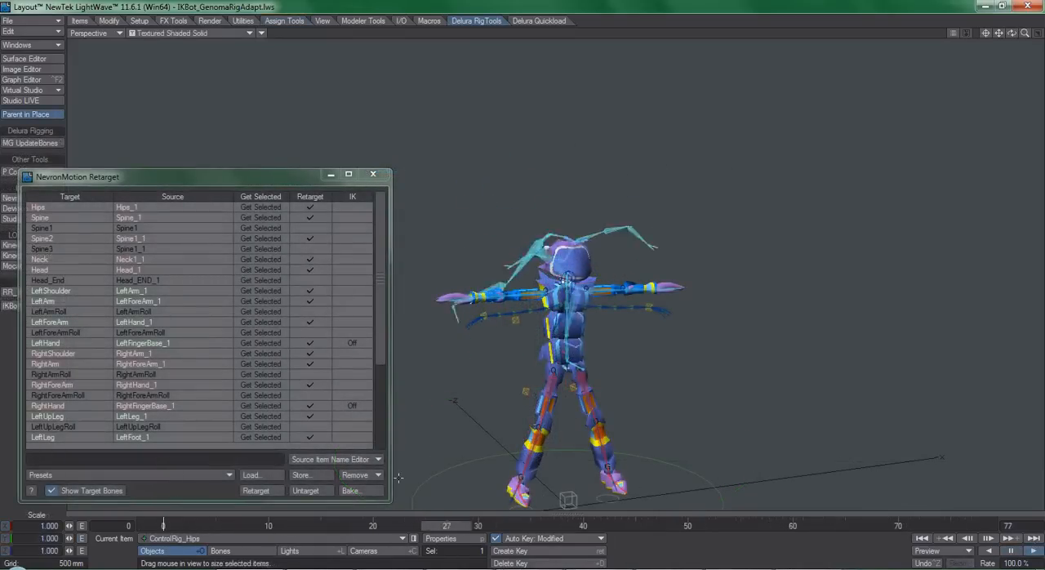
# Step: Retarget the captured skeleton motion onto the character's control rig and play the animation
pyautogui.click(256, 491)
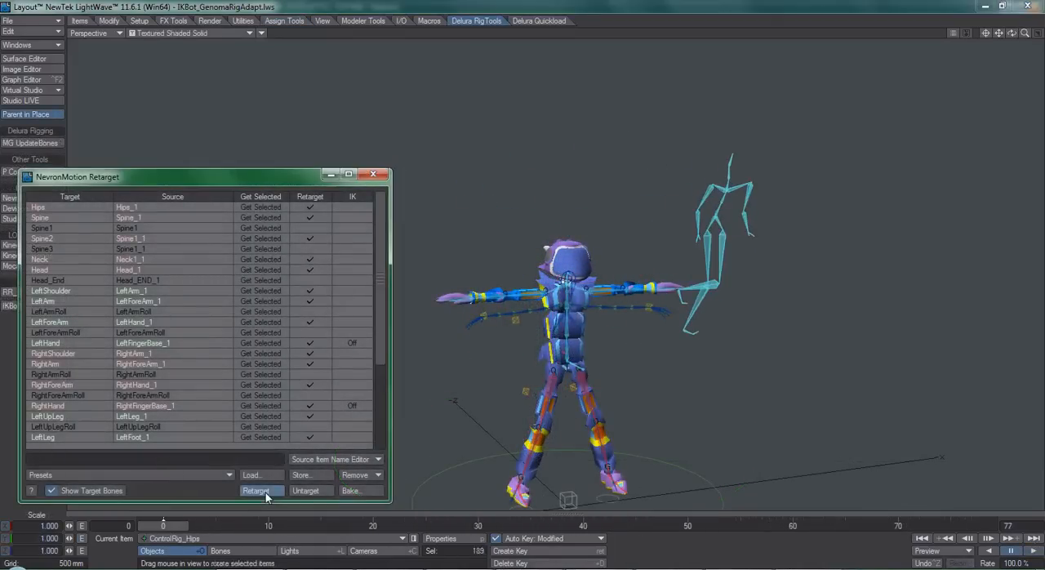
pyautogui.click(1030, 553)
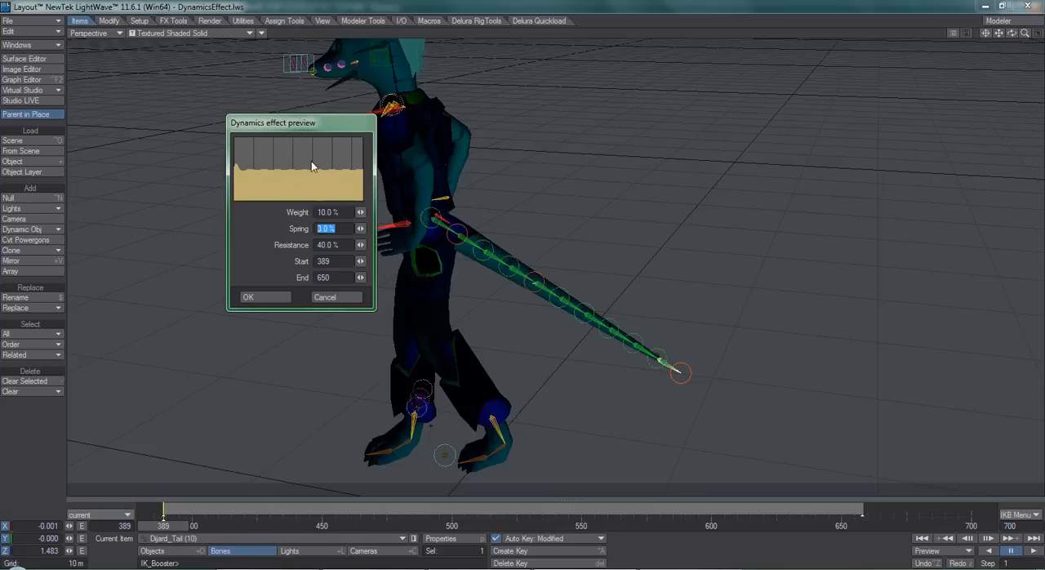
# Step: Apply a Dynamics Effect to the tail with weight 10%, spring 3%, resistance 40%, frames 389 to 650, and play it
pyautogui.click(274, 301)
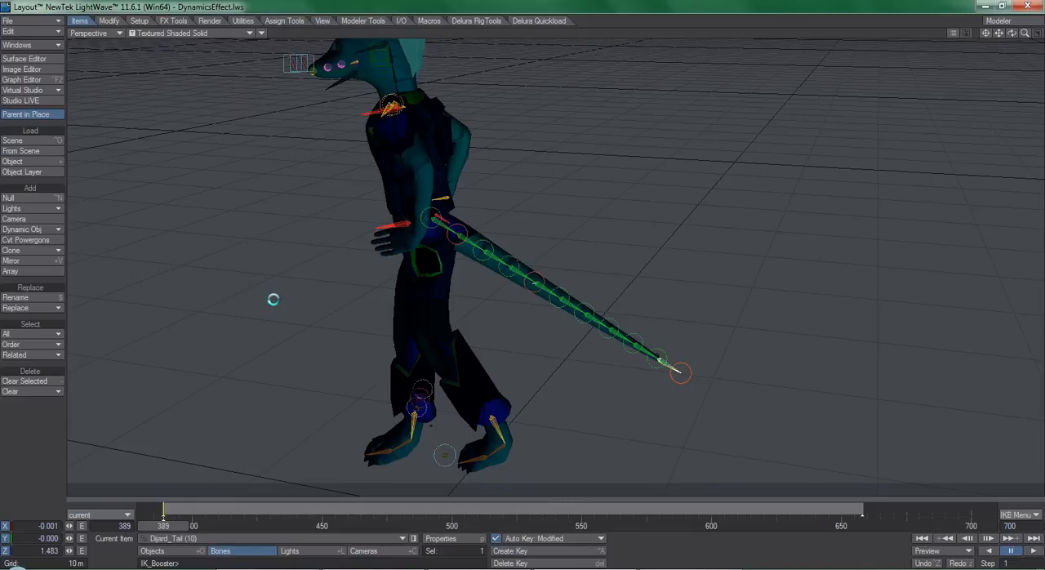
pyautogui.click(1034, 552)
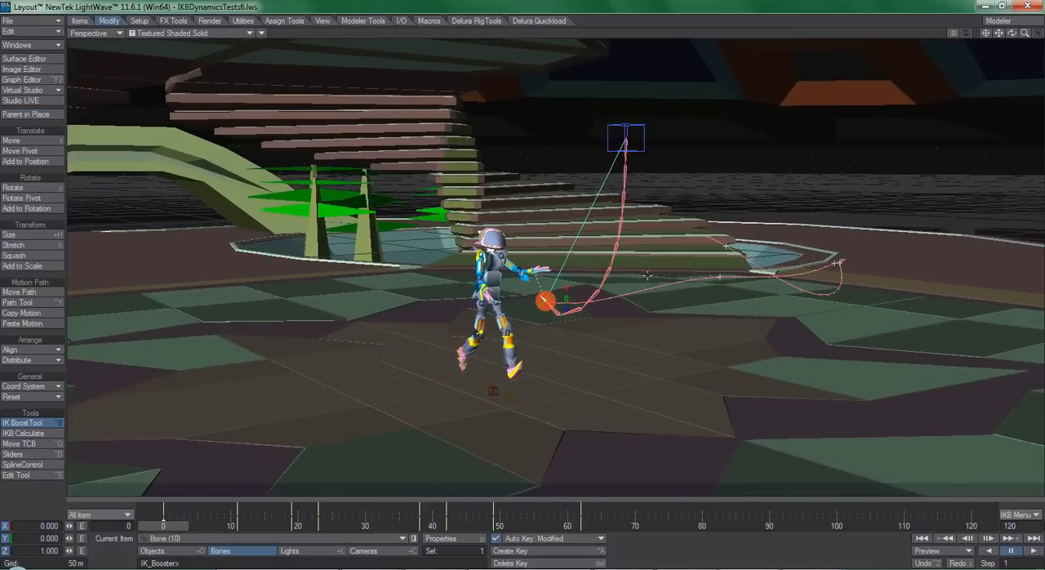
# Step: Calculate the IKB dynamics for the hanging bone chains, go to frame 129 and run the calculation again
pyautogui.click(25, 436)
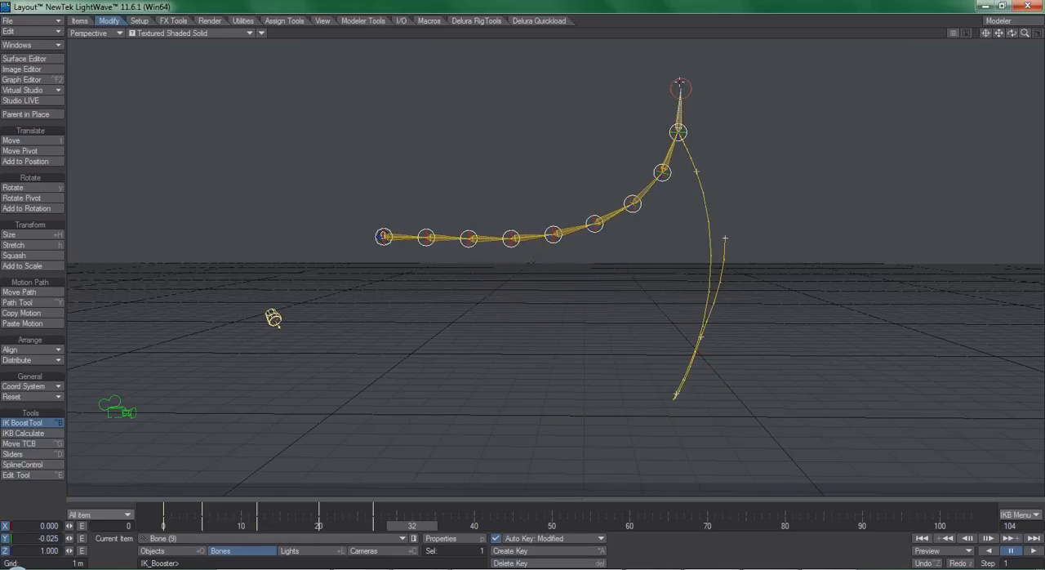
pyautogui.click(50, 435)
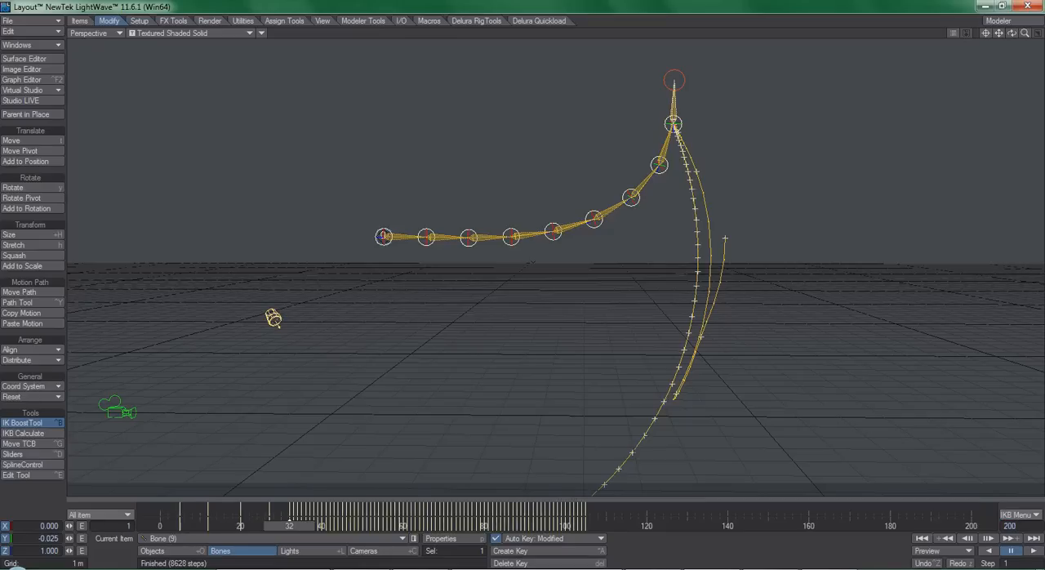
pyautogui.moveTo(286, 527); pyautogui.dragTo(682, 527)
pyautogui.moveTo(1025, 34); pyautogui.dragTo(980, 33)
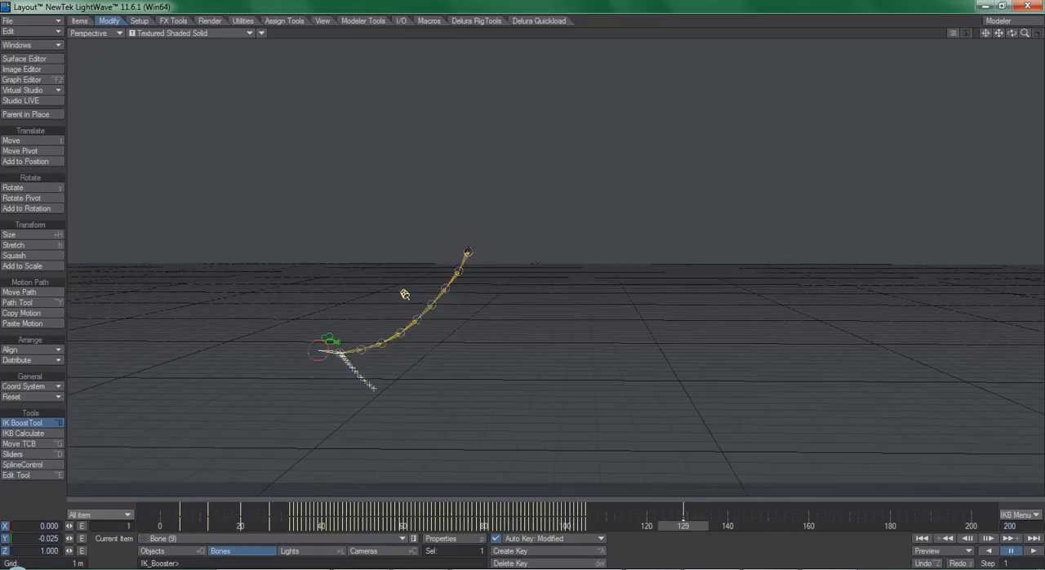
pyautogui.click(22, 434)
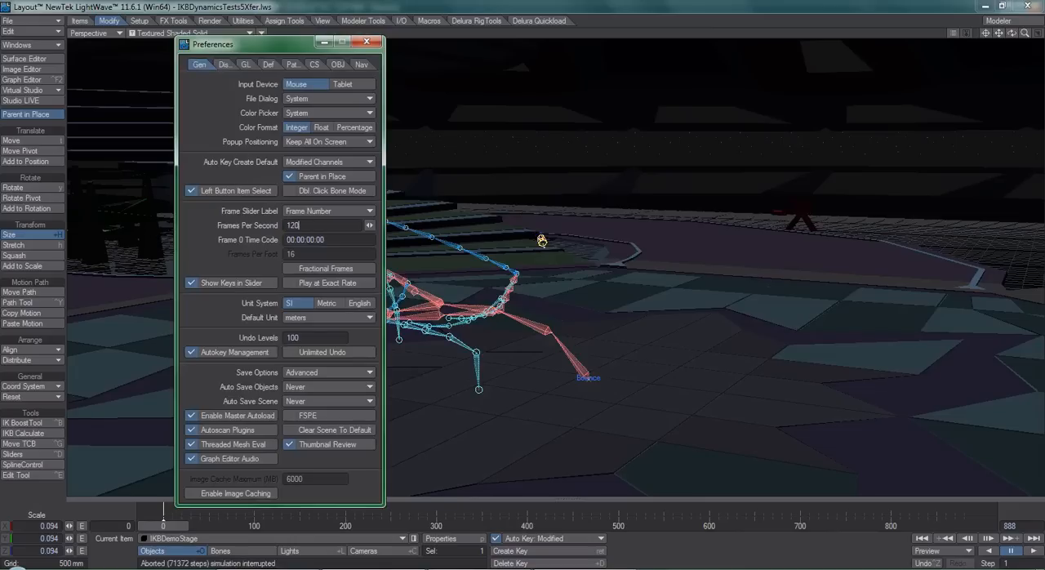
# Step: Set the scene's frame rate to 120 frames per second and calculate the IKB dynamics
pyautogui.click(365, 42)
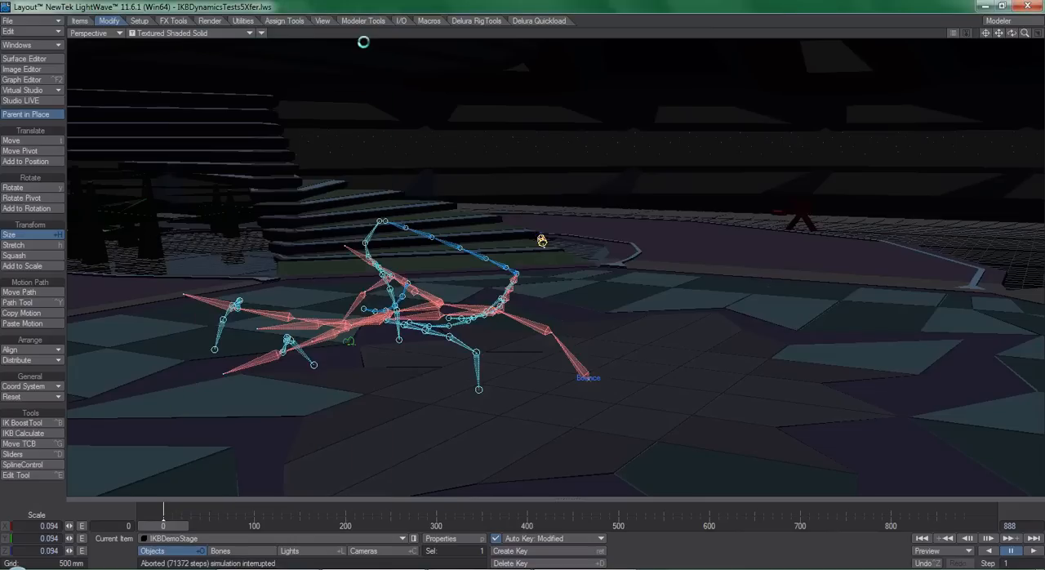
pyautogui.click(31, 437)
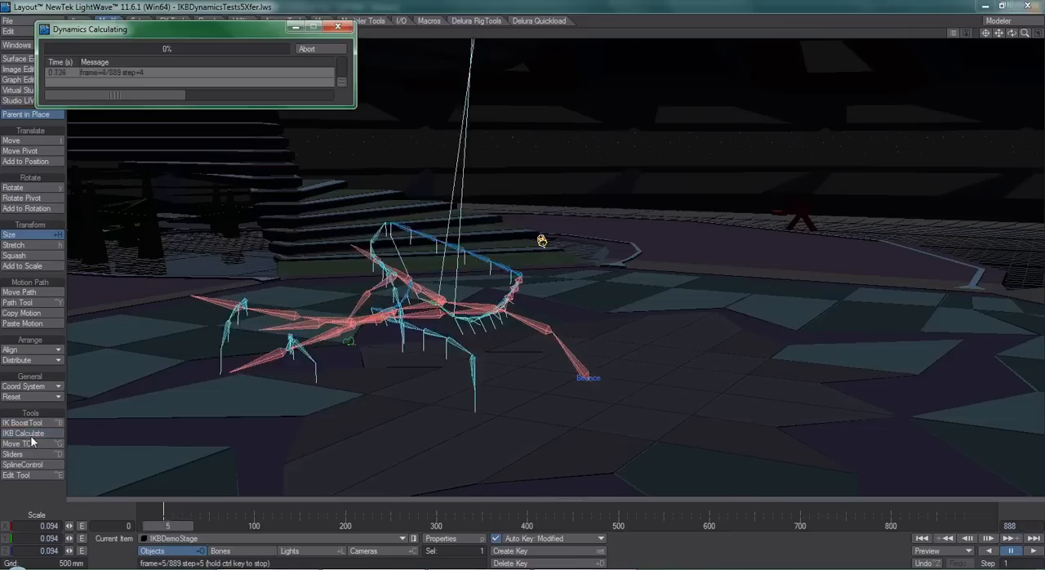